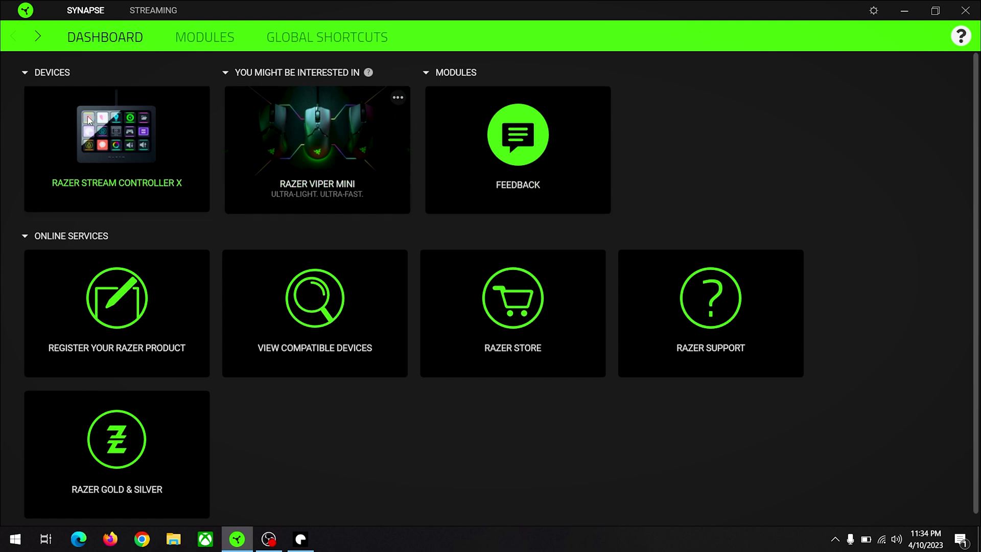
Open the Razer Stream Controller X streaming page in Synapse and launch Loupedeck.
left_click(98, 161)
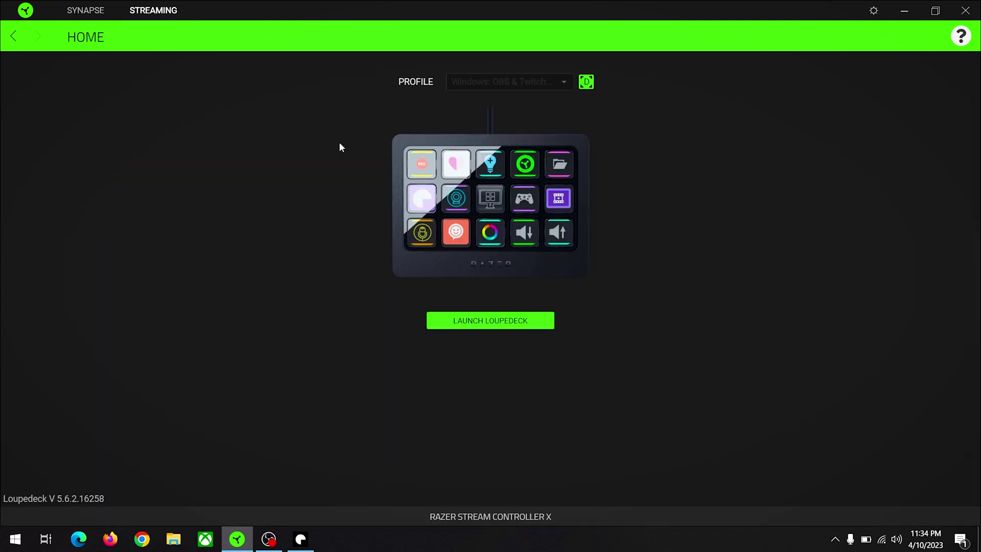
left_click(490, 322)
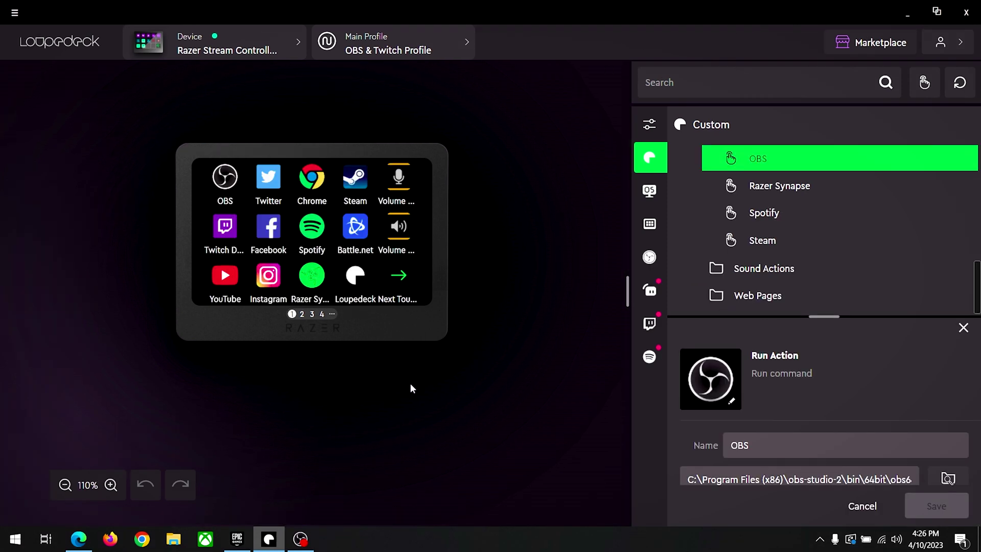
Keep Razer Stream Controller X as the device and open the profile dropdown.
left_click(294, 50)
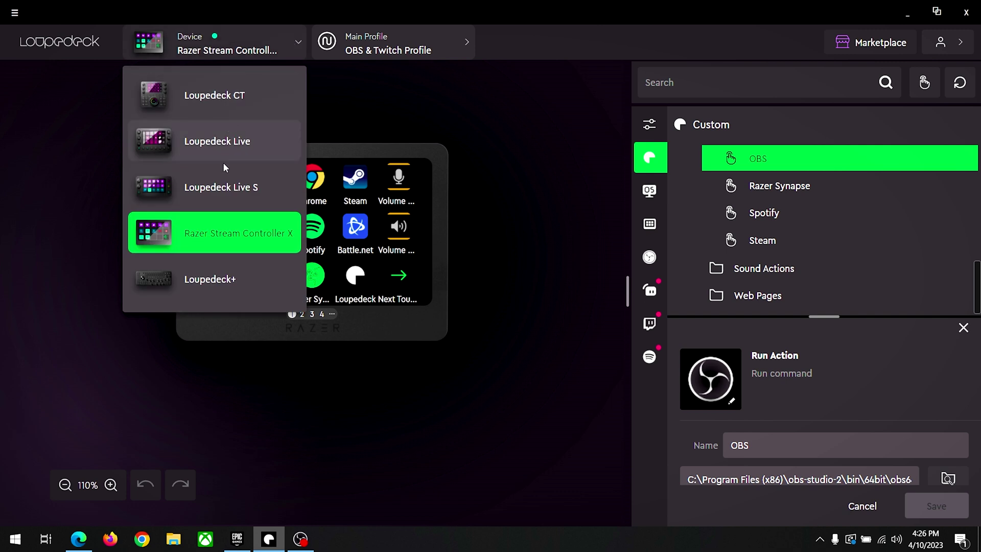
left_click(222, 245)
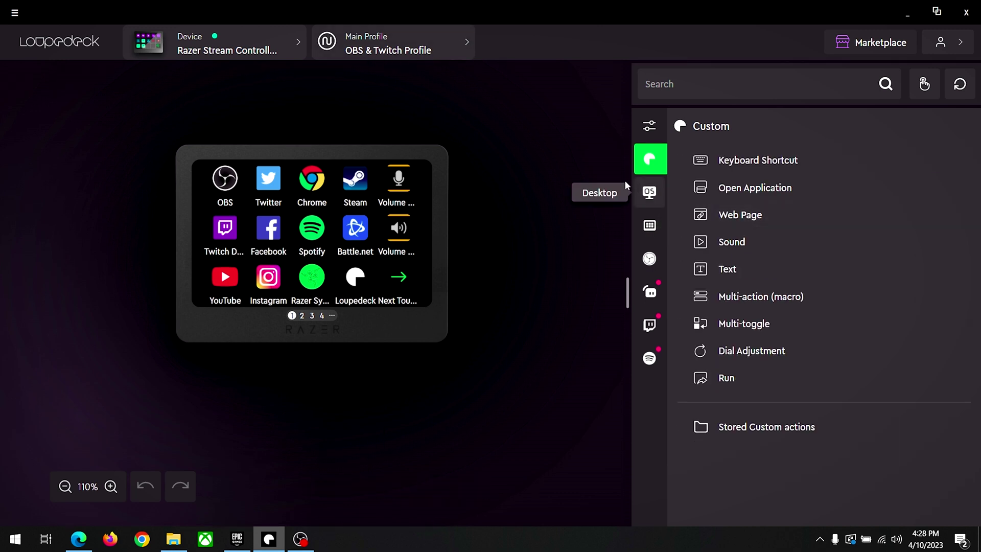
left_click(407, 49)
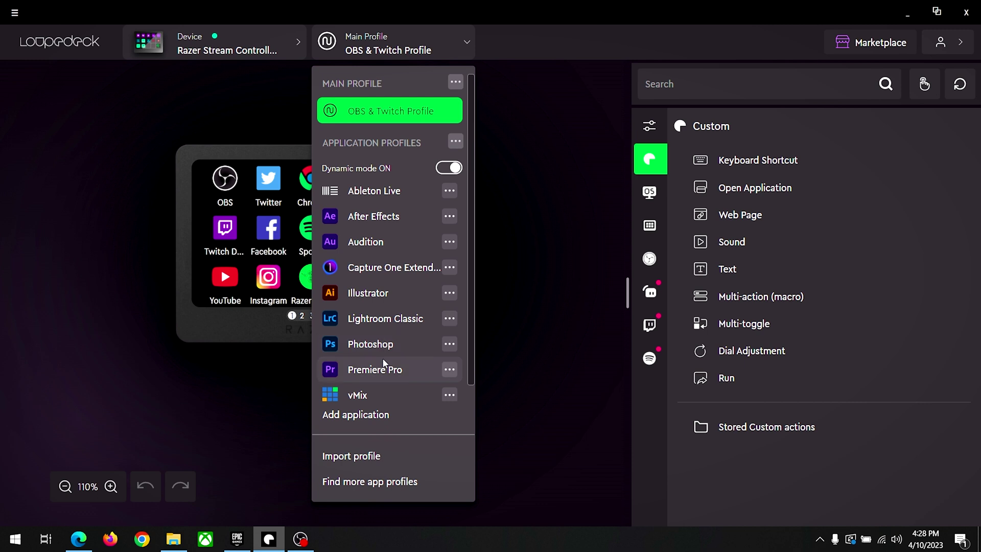
Switch to the Premiere Pro profile, scroll its action list, and view touch page 2.
left_click(376, 369)
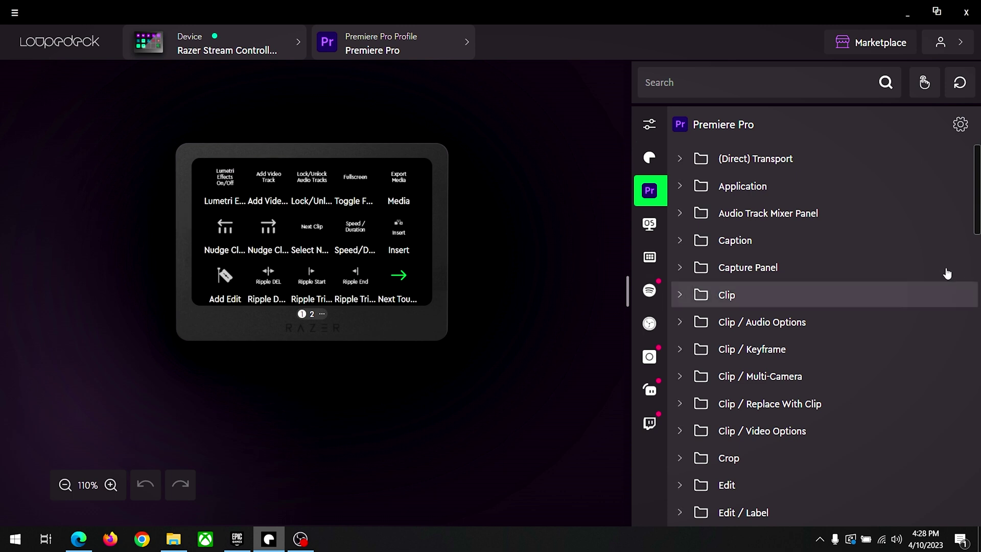
scroll(879, 227, "down", 2)
scroll(879, 228, "down", 3)
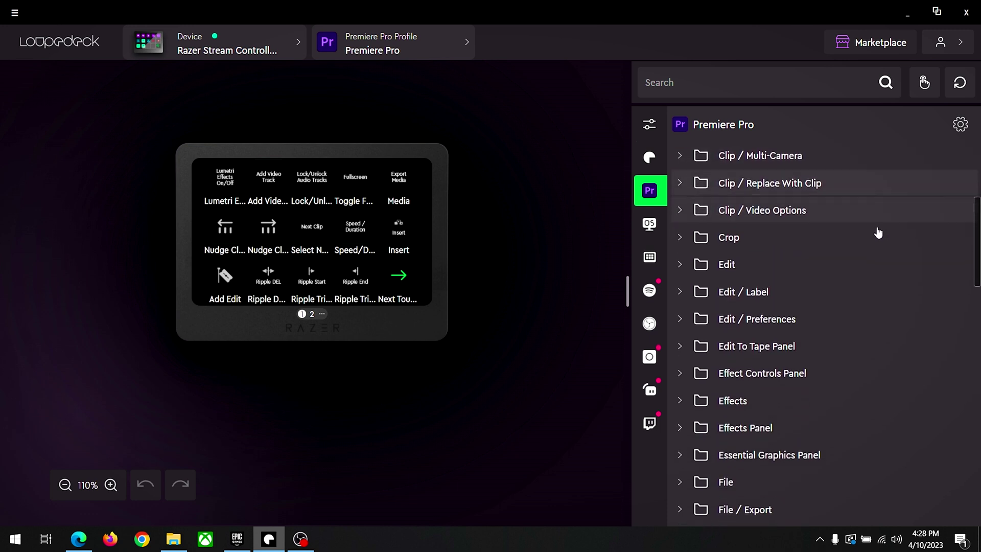
scroll(878, 229, "down", 1)
scroll(878, 234, "down", 3)
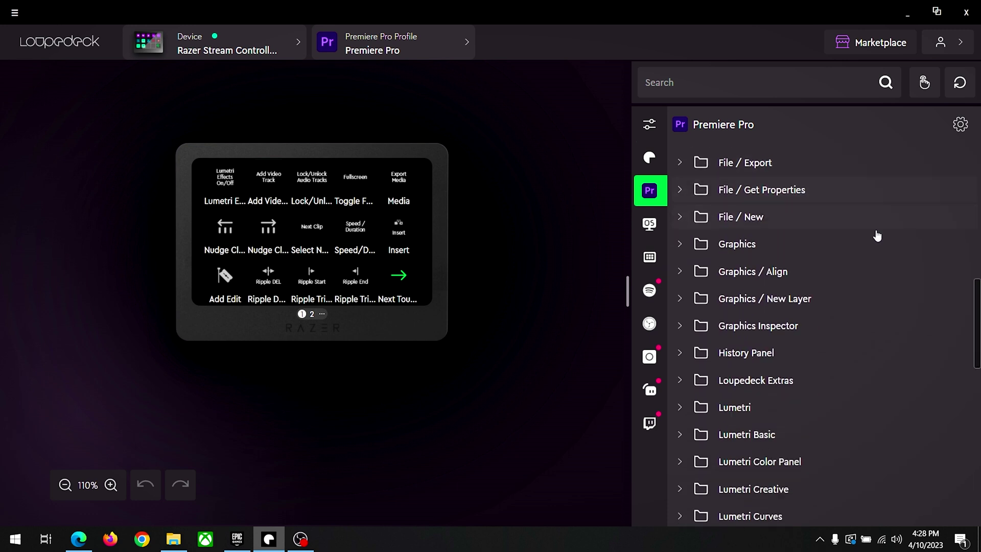
scroll(877, 235, "down", 2)
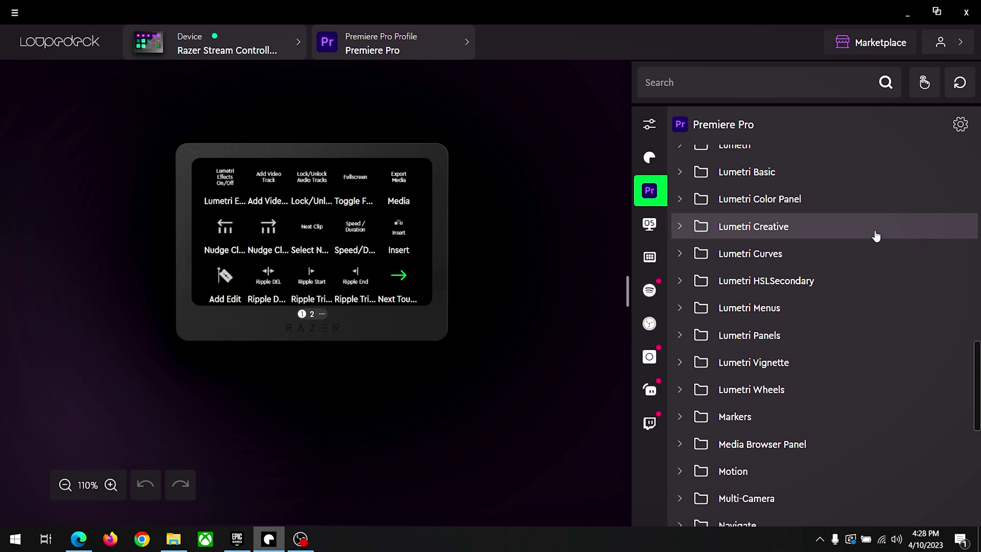
scroll(876, 235, "down", 3)
scroll(876, 236, "down", 1)
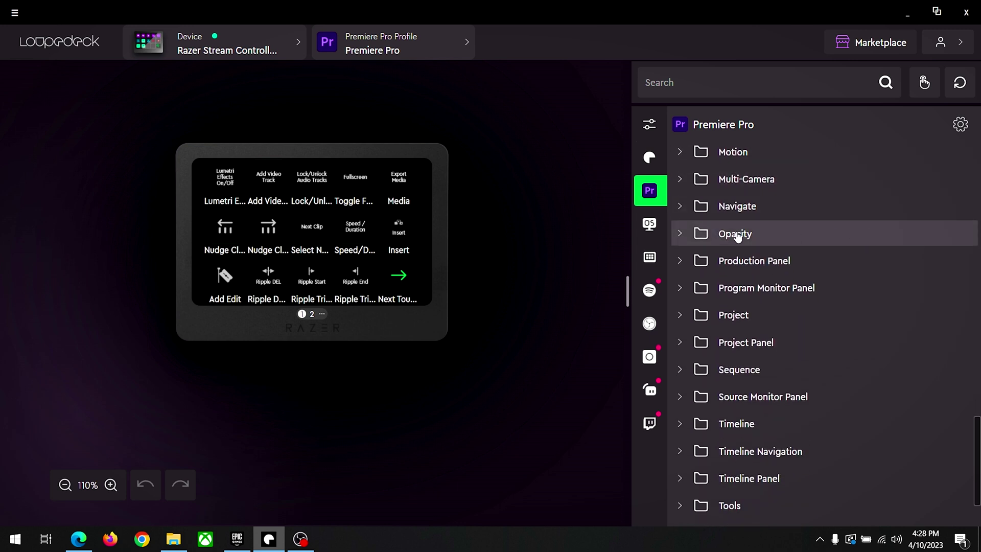
left_click(310, 321)
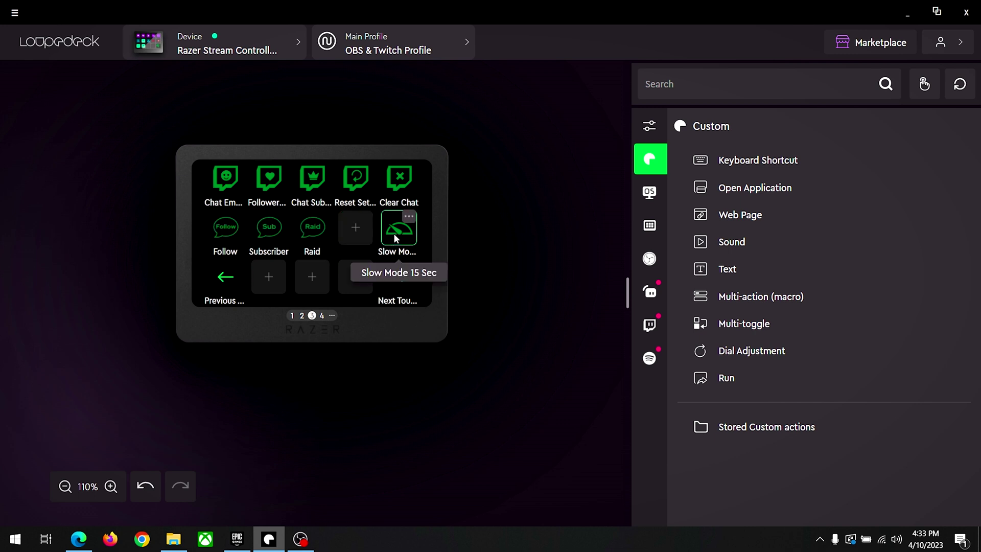
Scroll the device preview to touch page 4 with Clapping, Badum, Sad and Boom sounds.
scroll(354, 287, "down", 1)
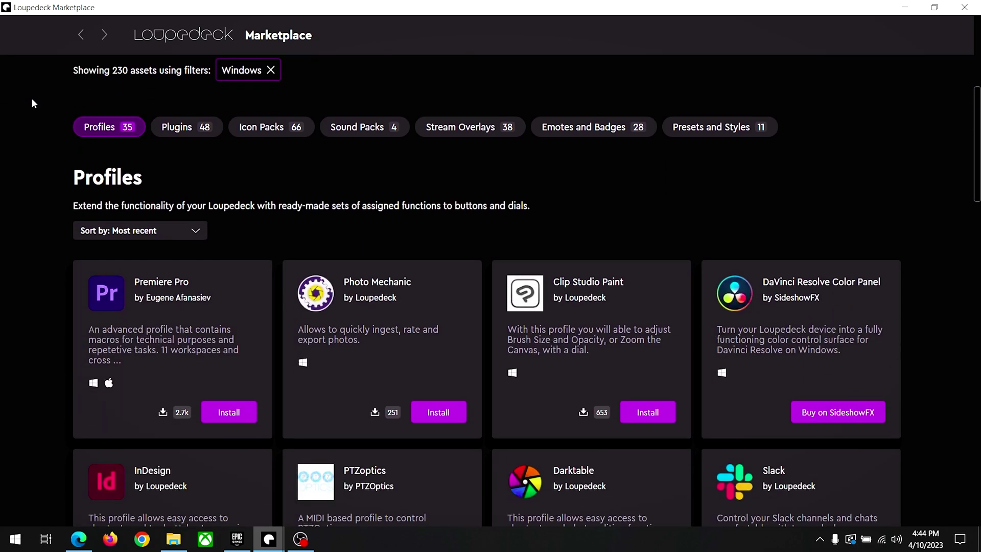
Scroll through the Marketplace's 35 Windows profiles and back to the top.
scroll(32, 103, "down", 8)
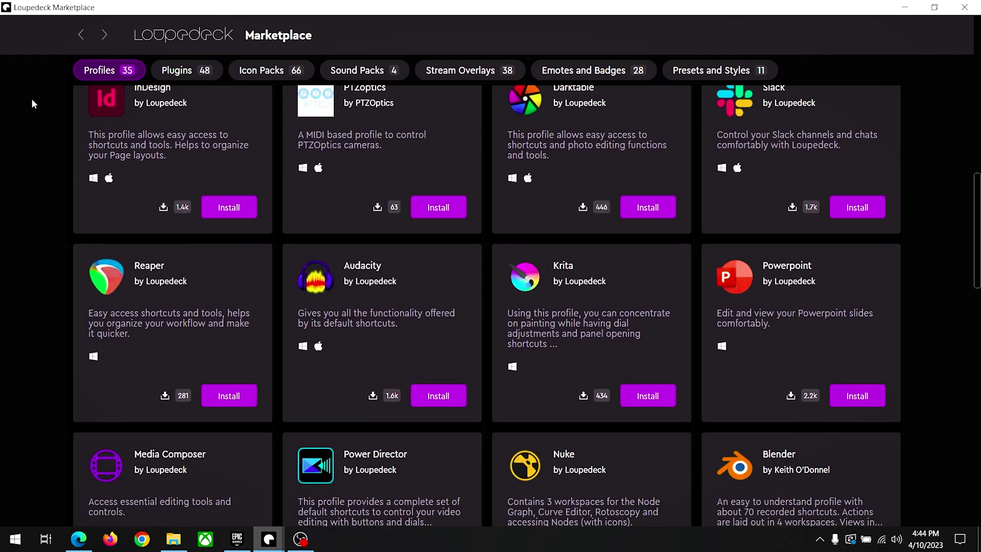
scroll(32, 104, "down", 6)
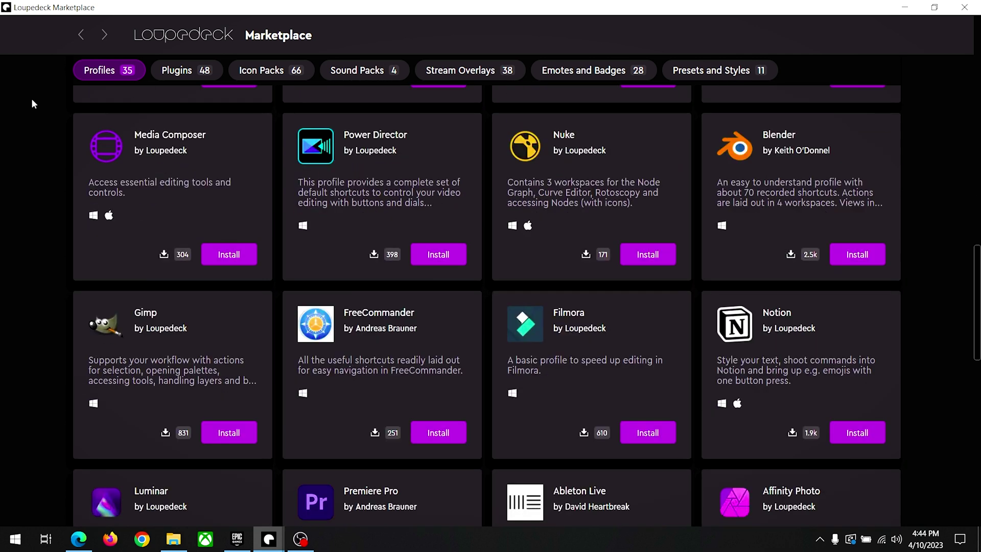
scroll(50, 269, "up", 15)
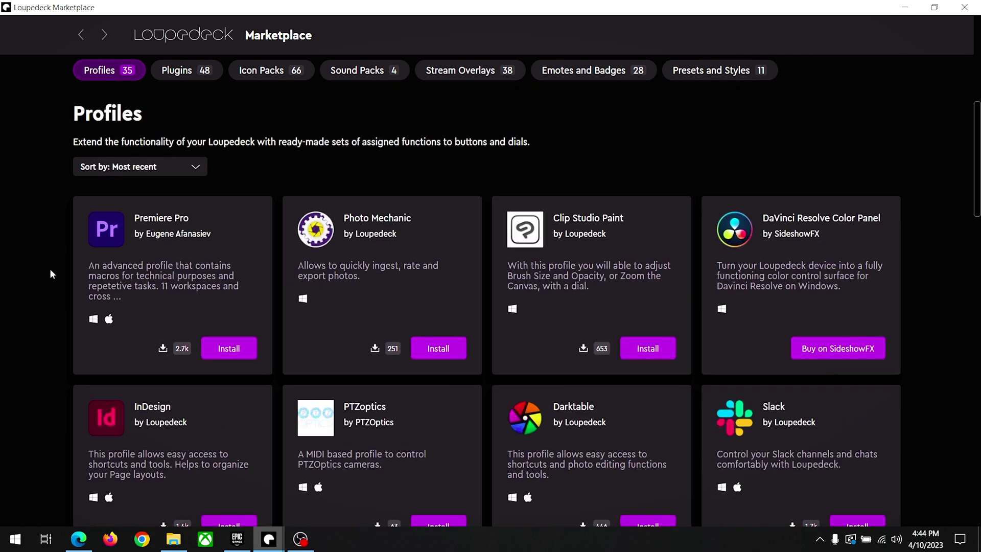
Browse the Plugins category's 48 Windows plugins, including AI Assistant, Twitch and OBS Studio.
left_click(182, 191)
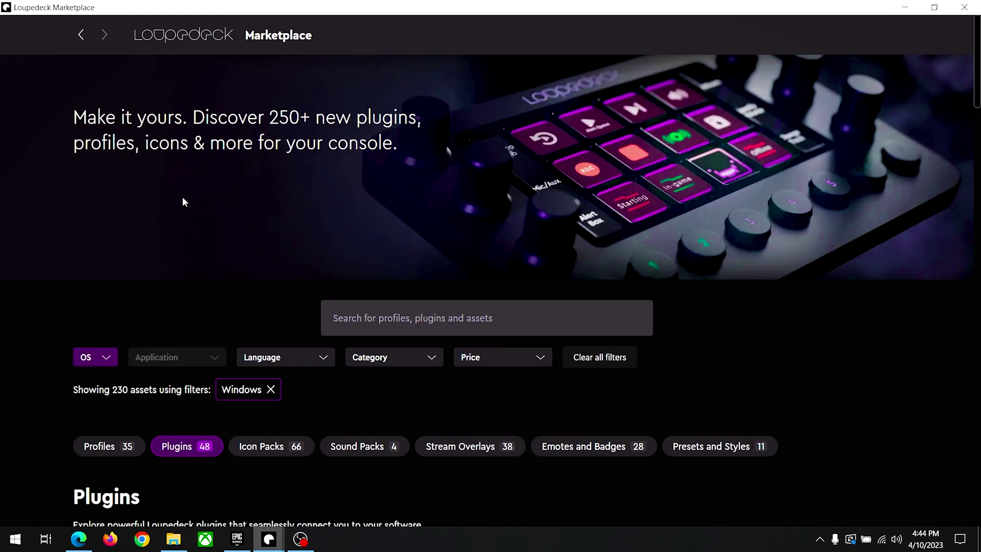
scroll(160, 247, "down", 5)
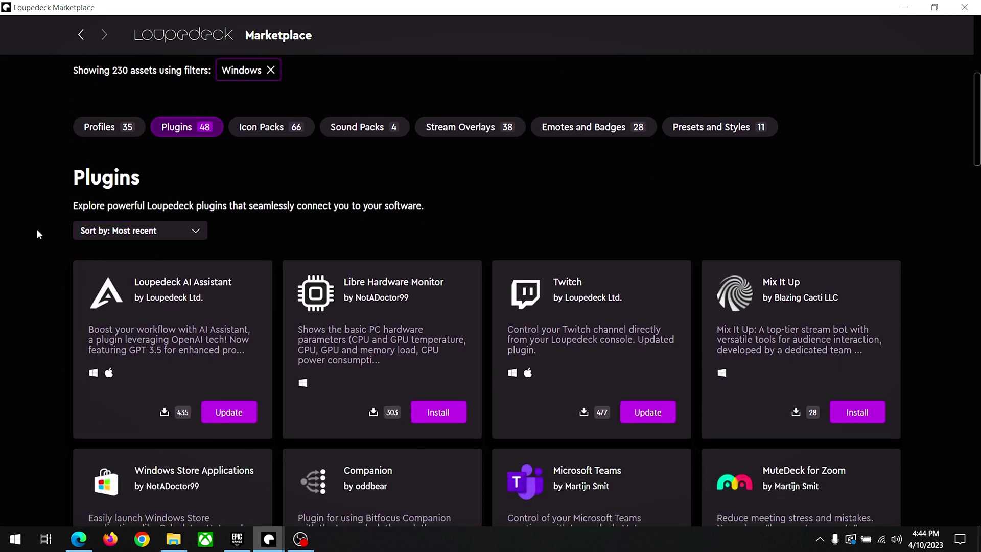
scroll(39, 230, "down", 5)
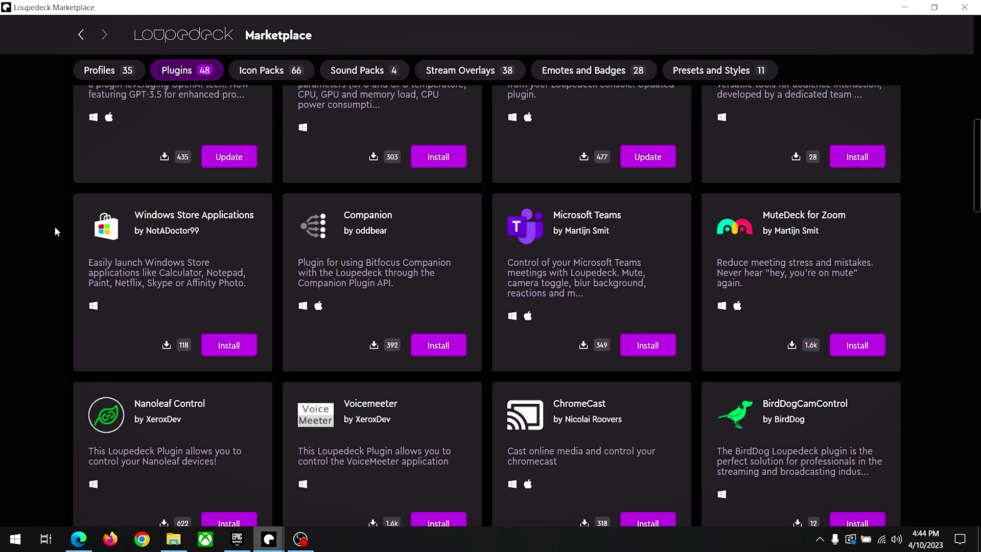
scroll(54, 226, "down", 5)
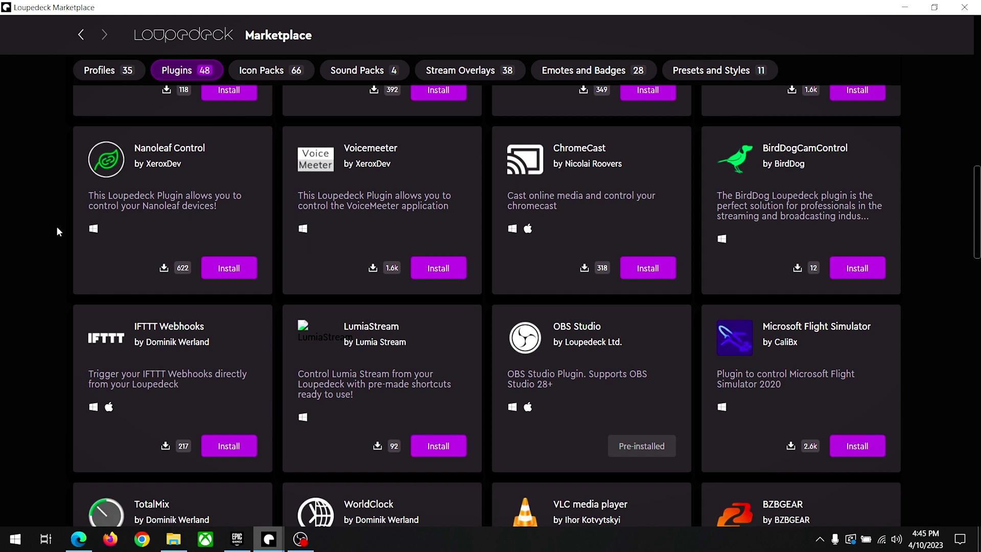
scroll(57, 227, "down", 7)
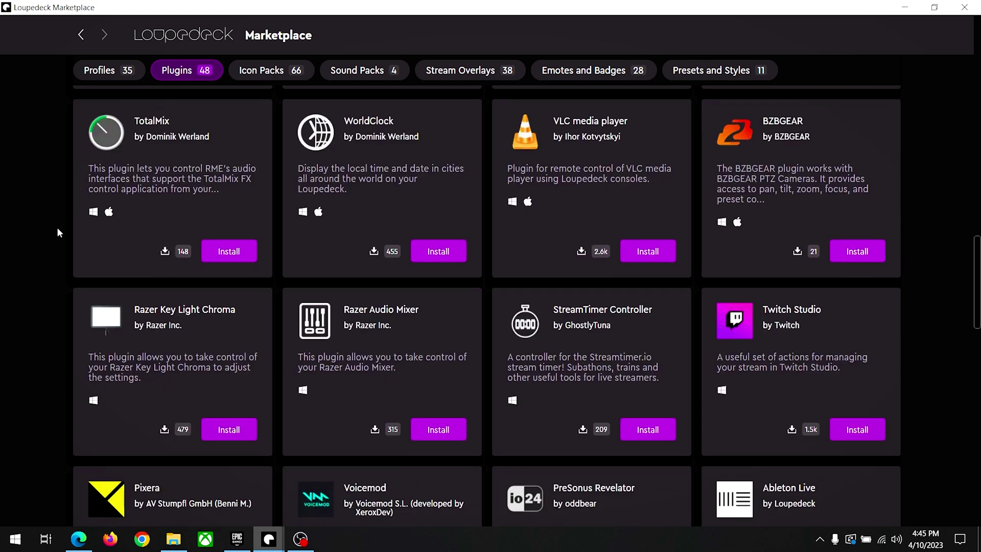
scroll(57, 227, "down", 6)
scroll(56, 226, "down", 6)
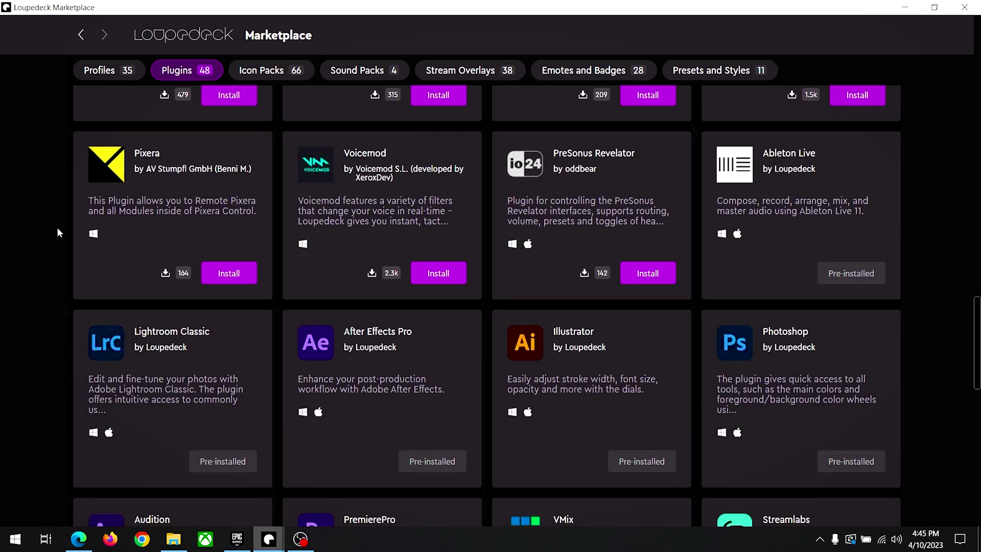
scroll(57, 228, "up", 20)
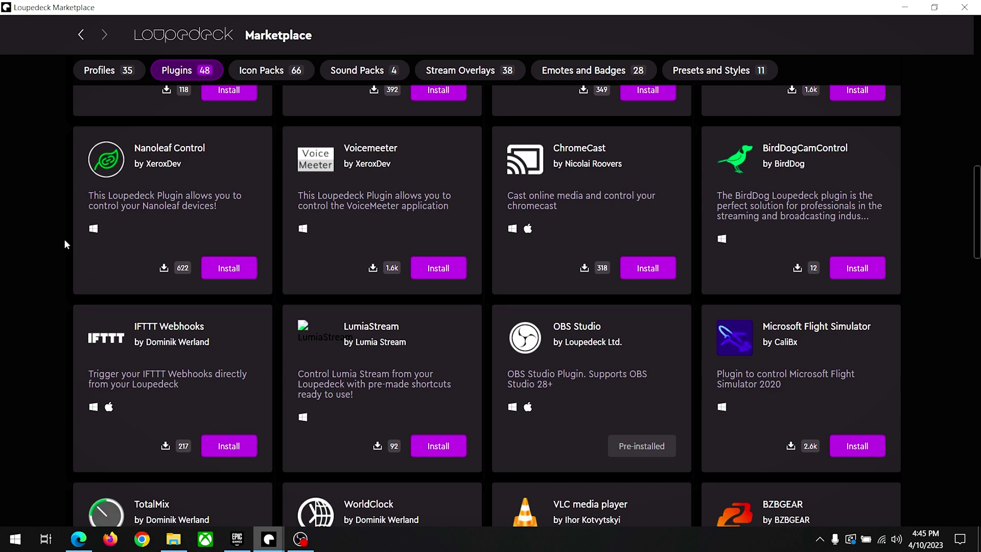
scroll(156, 274, "down", 4)
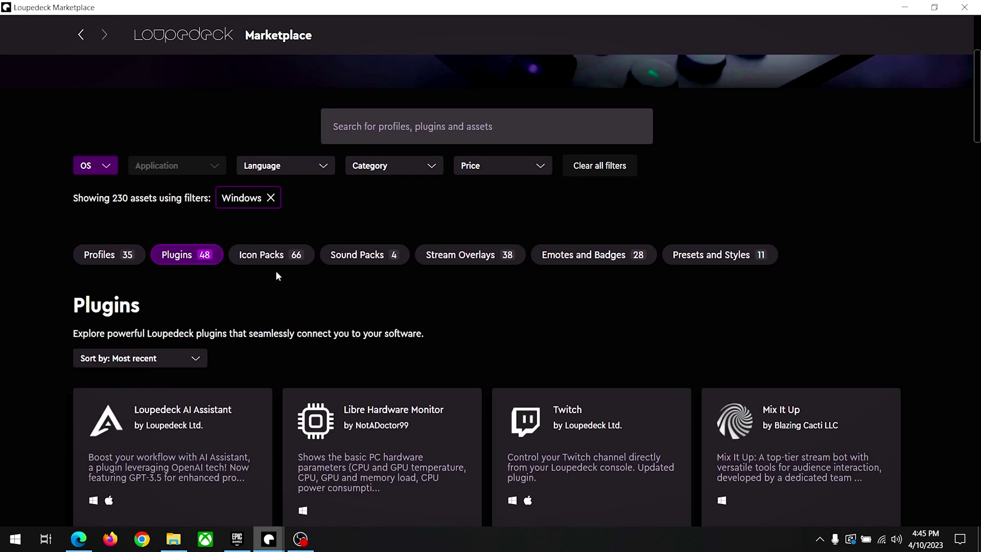
Browse the Icon Packs listing, then show the four Blerp Sound Packs.
left_click(281, 255)
scroll(274, 281, "down", 8)
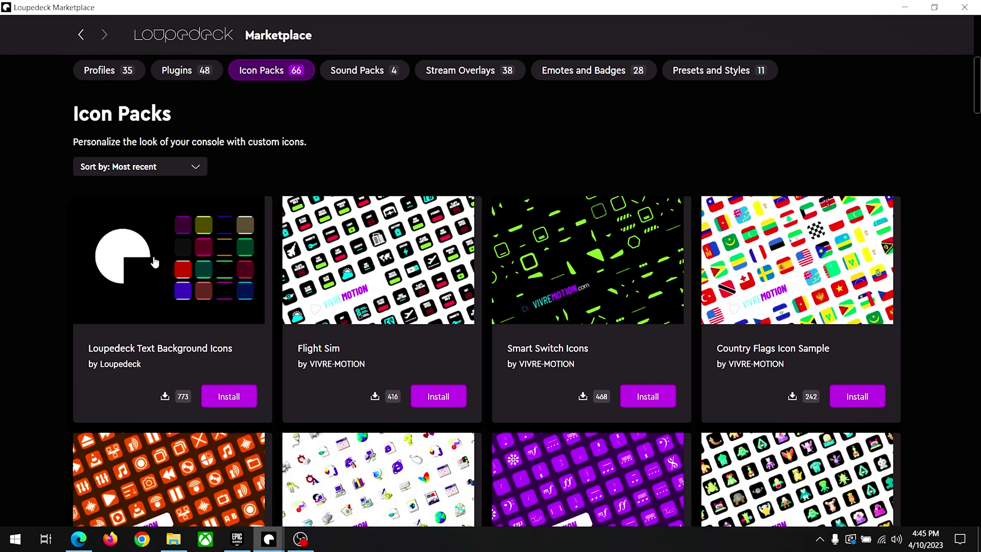
scroll(99, 246, "down", 15)
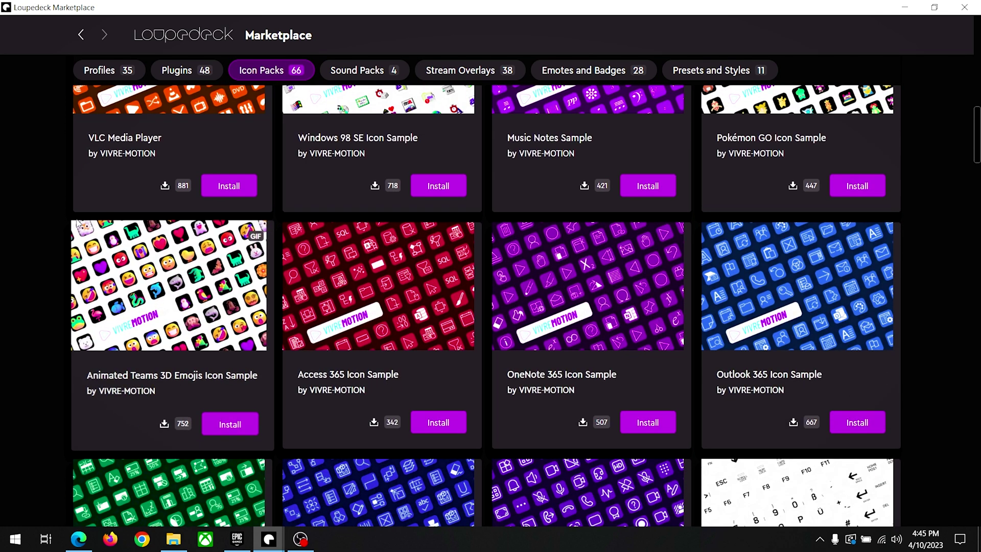
scroll(75, 221, "down", 3)
scroll(75, 216, "down", 7)
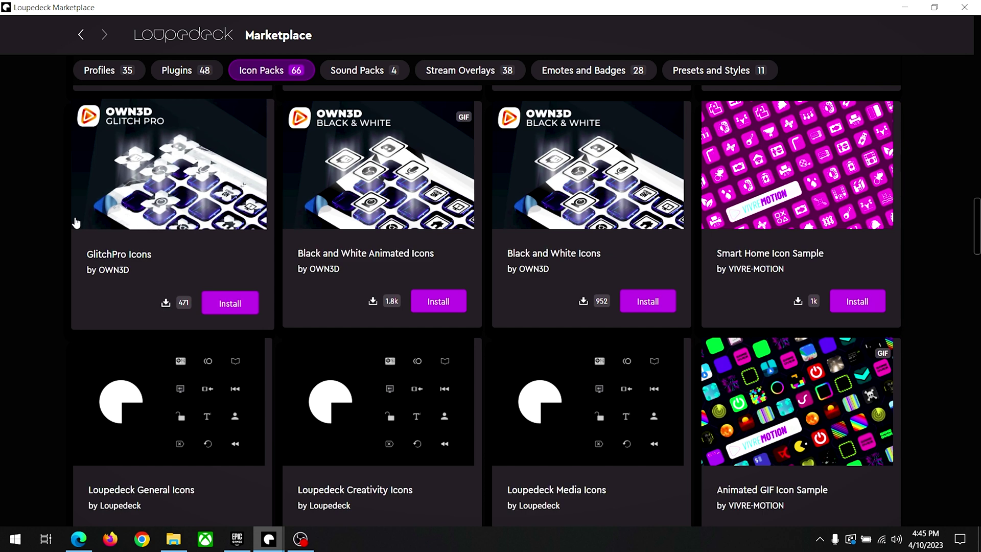
scroll(77, 221, "up", 20)
scroll(305, 301, "down", 2)
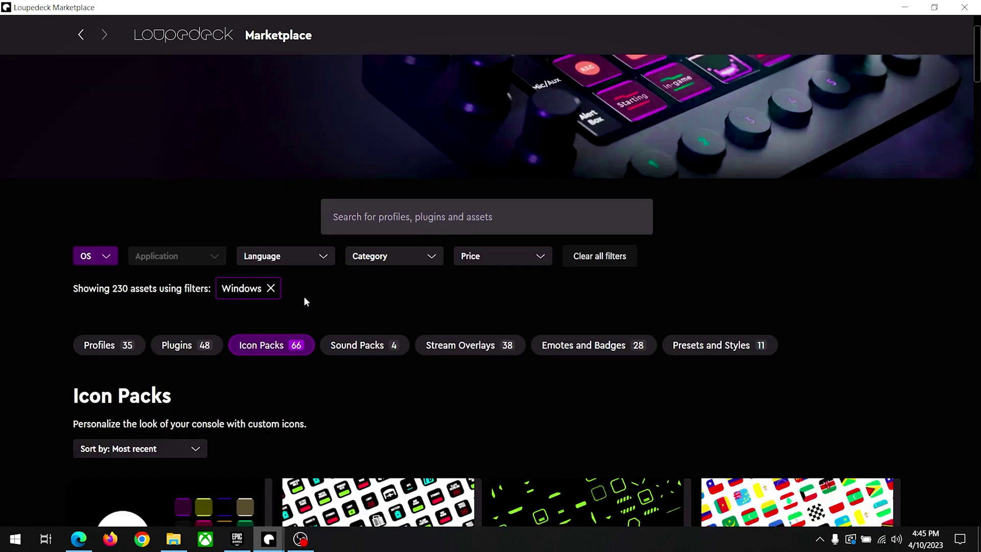
left_click(397, 323)
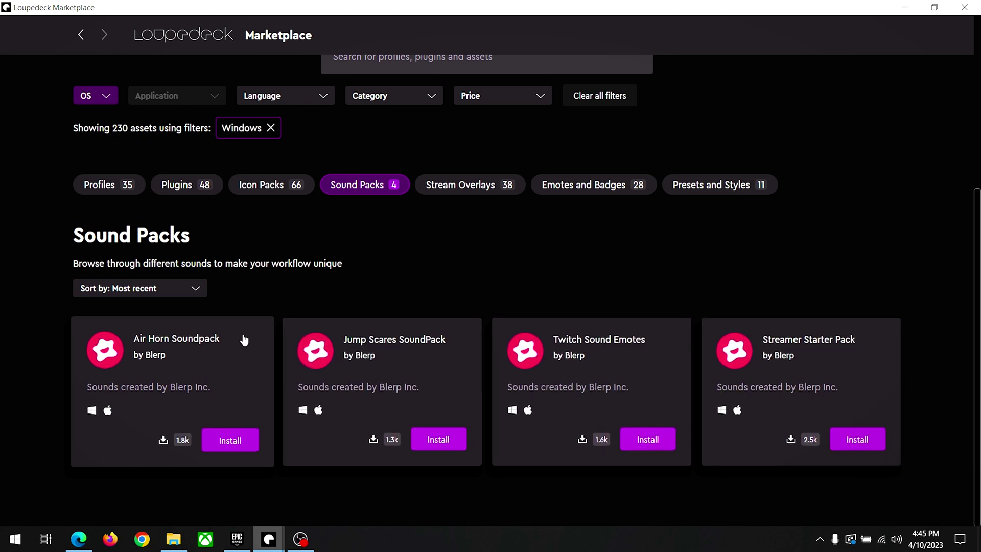
Browse the Stream Overlays listings in the Marketplace.
left_click(486, 186)
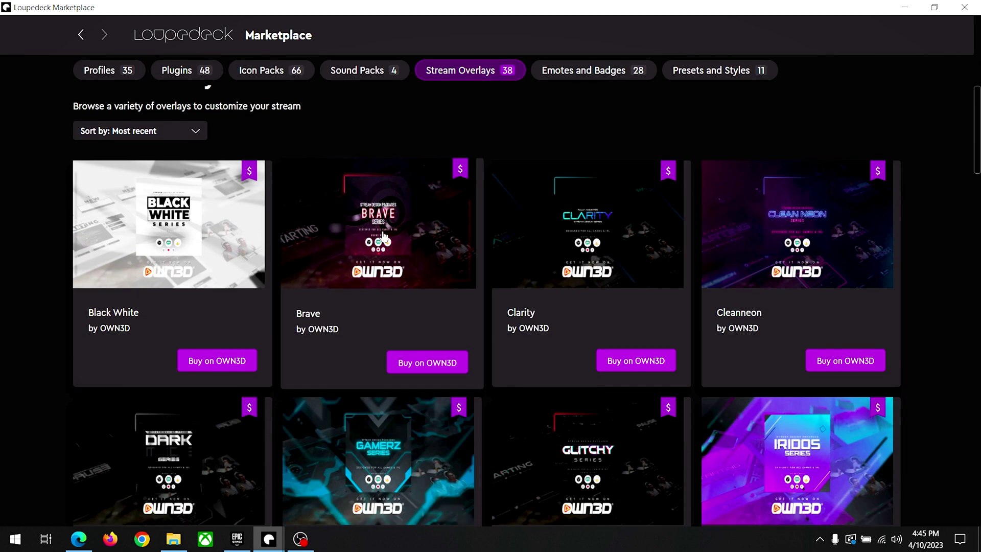
scroll(26, 249, "down", 5)
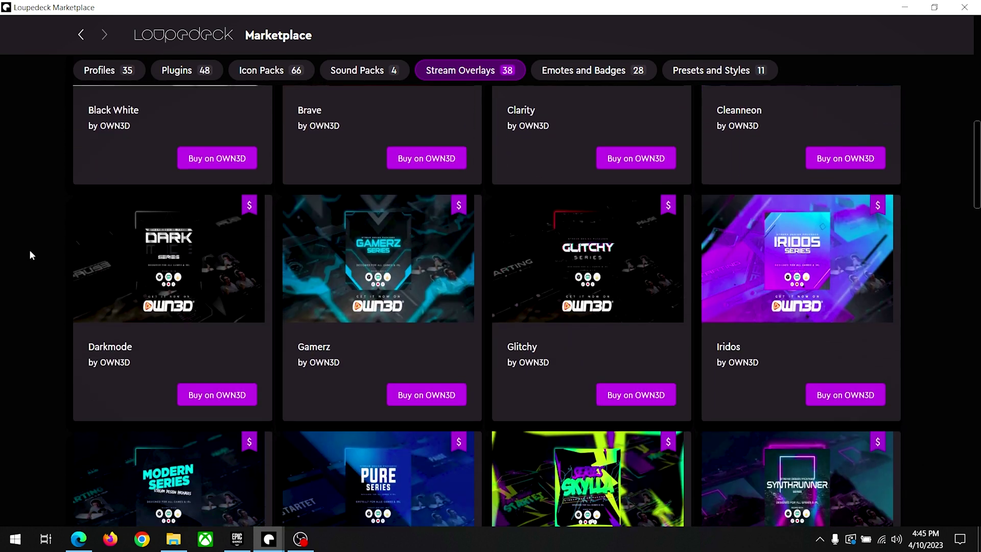
scroll(32, 250, "down", 6)
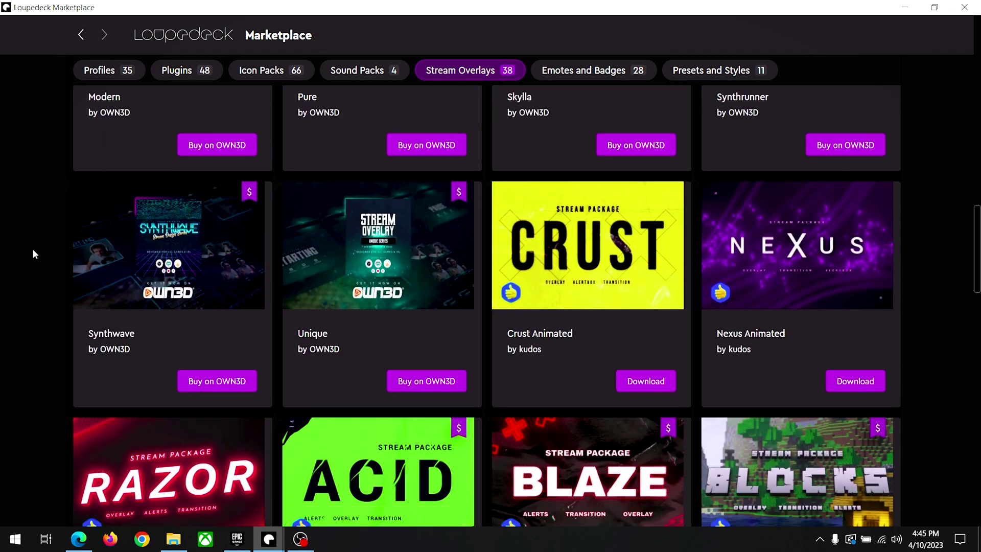
scroll(32, 248, "down", 5)
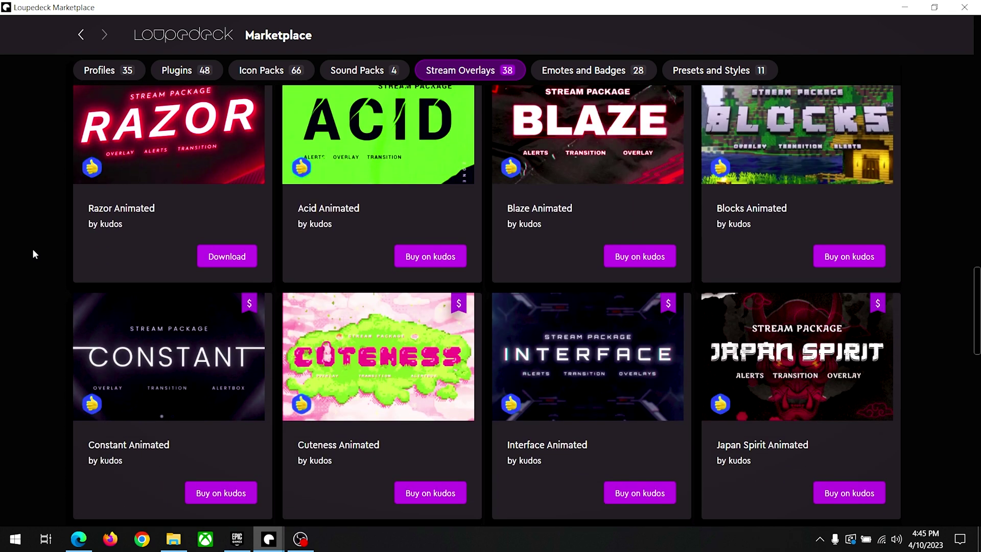
scroll(32, 248, "down", 6)
scroll(33, 248, "down", 3)
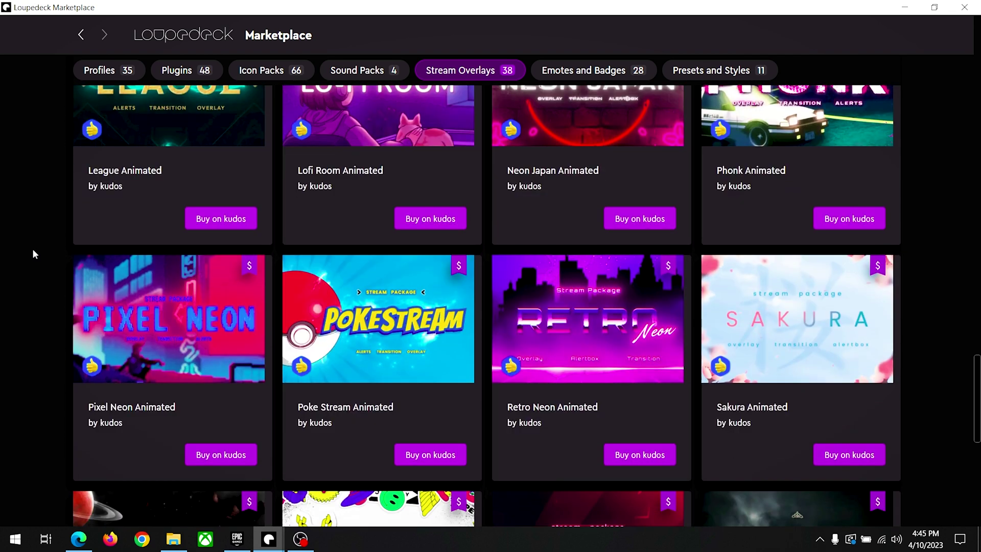
scroll(33, 248, "down", 5)
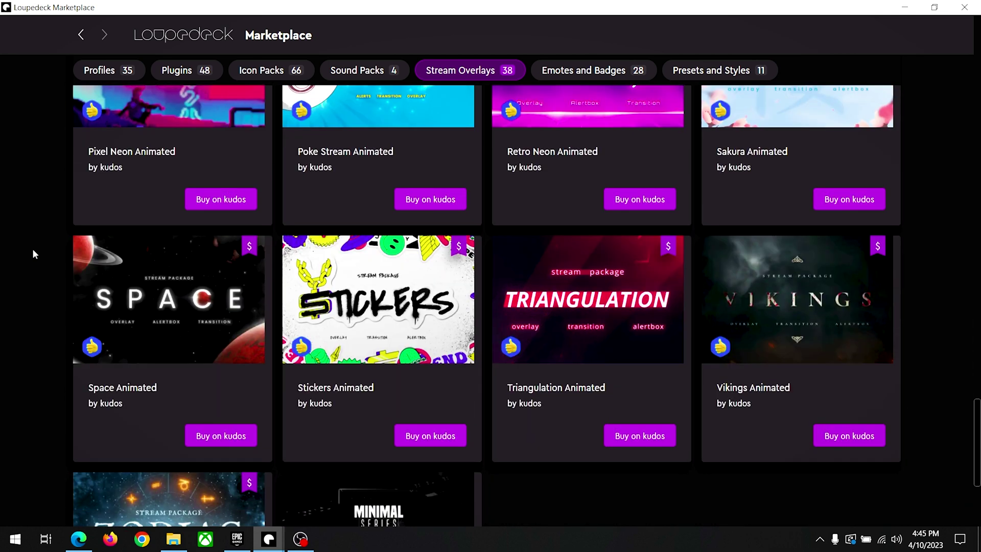
scroll(36, 253, "up", 15)
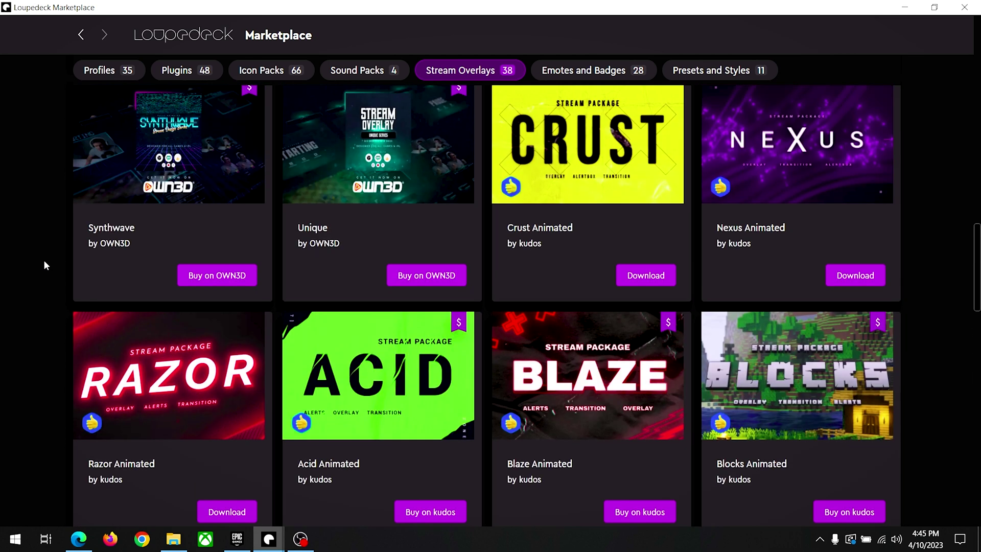
scroll(45, 264, "up", 5)
scroll(44, 264, "up", 5)
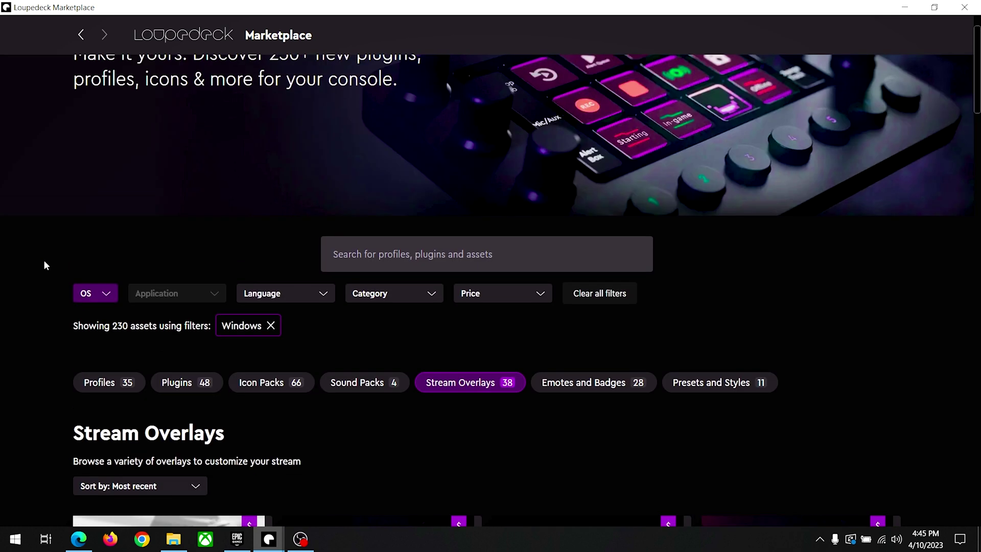
scroll(268, 309, "down", 3)
Browse the Emotes and Badges listings.
left_click(586, 262)
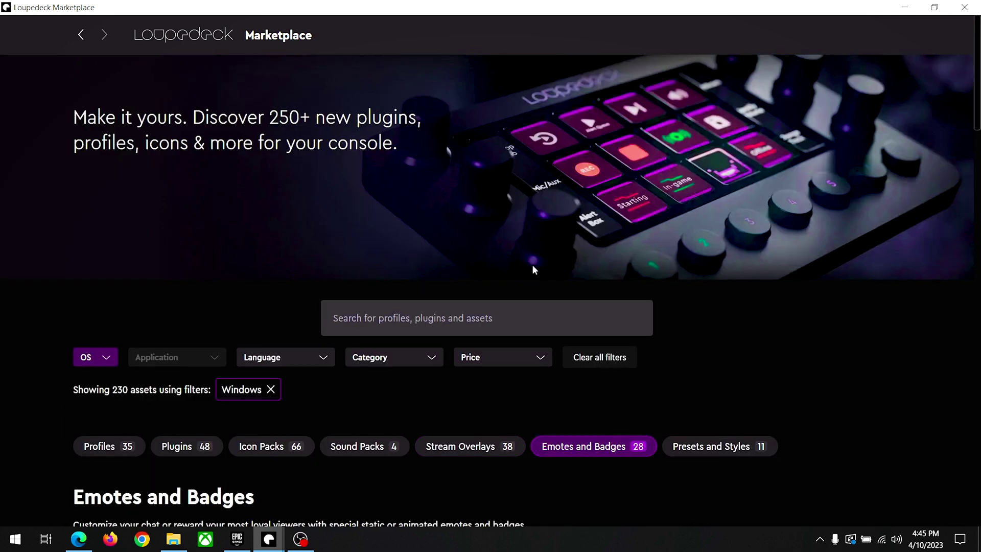
scroll(87, 273, "down", 6)
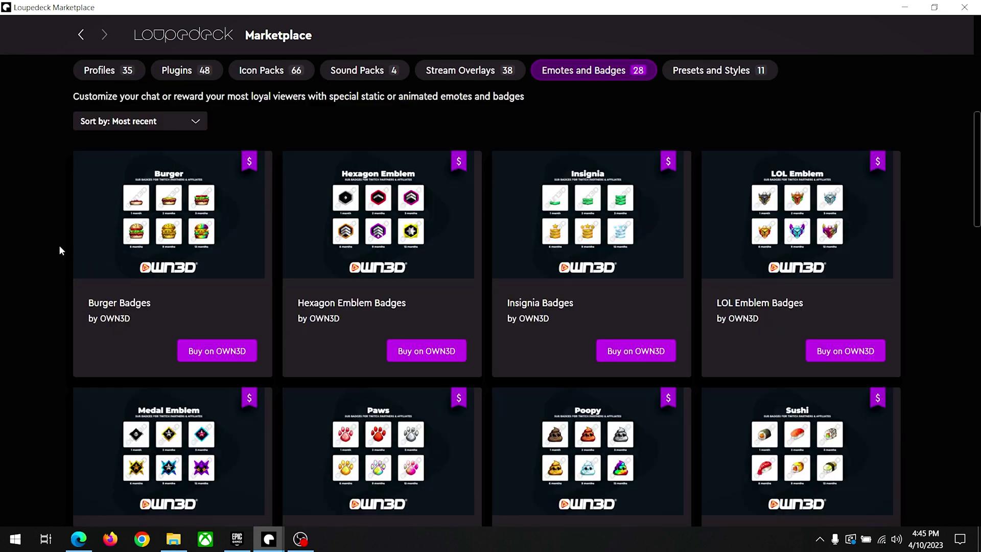
scroll(59, 249, "down", 6)
scroll(59, 249, "down", 8)
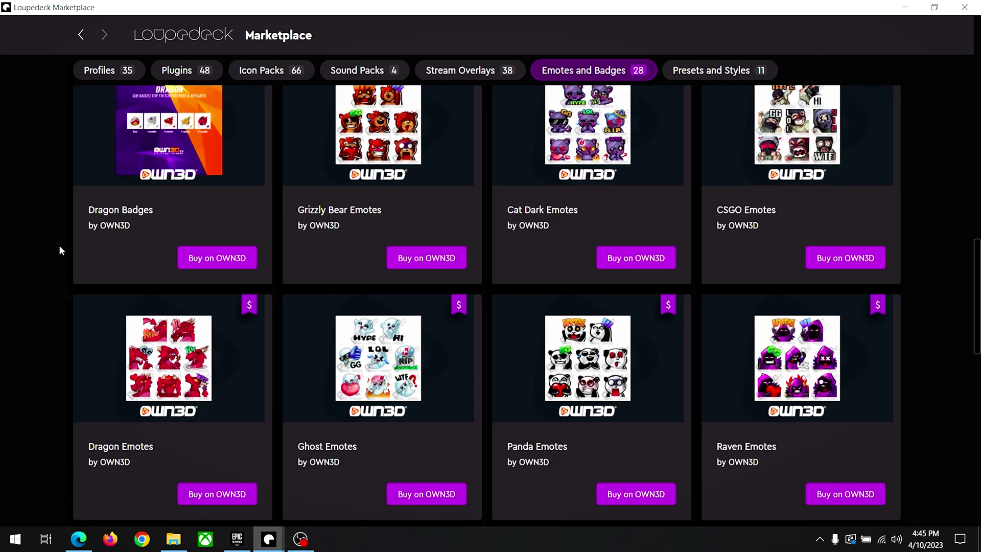
scroll(59, 244, "down", 8)
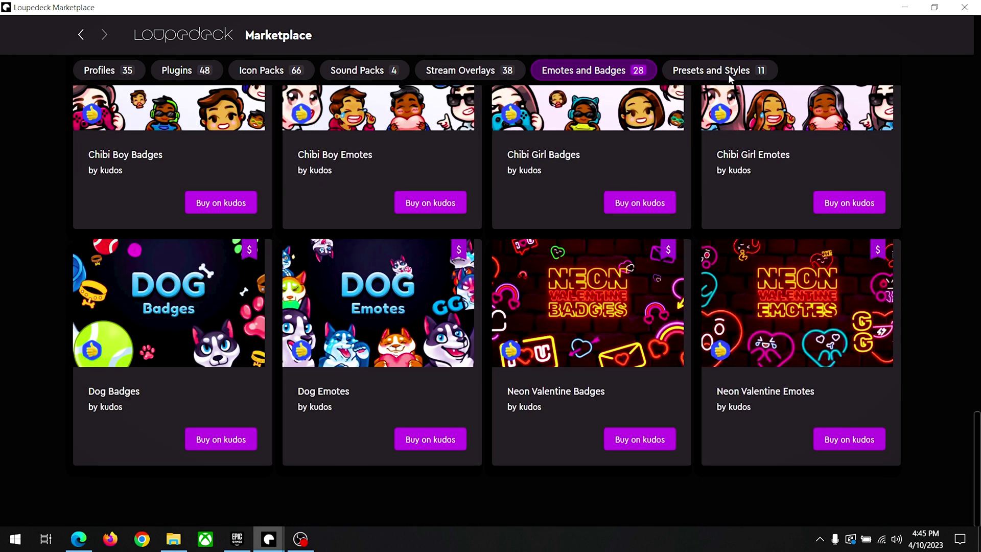
Browse the Presets and Styles listings.
left_click(729, 76)
scroll(117, 250, "down", 5)
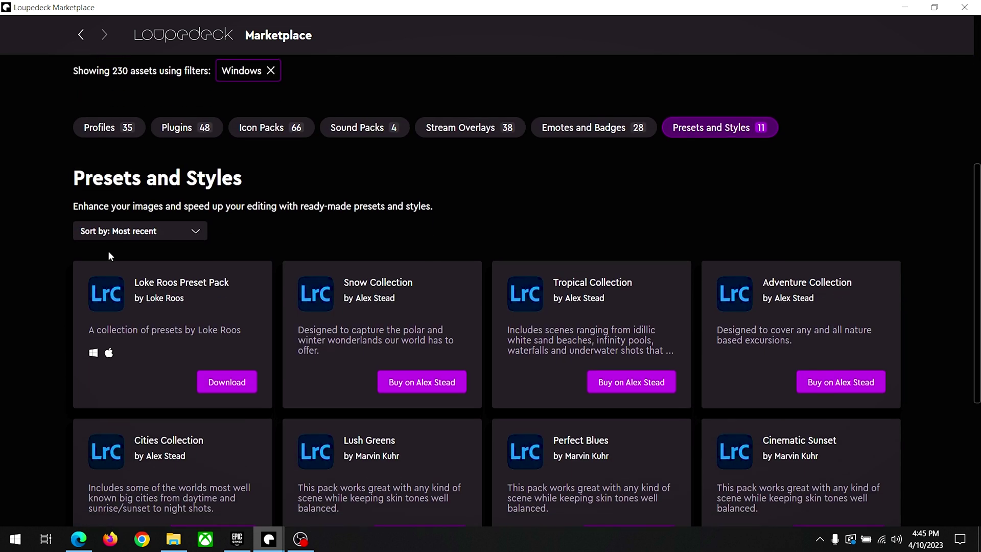
scroll(72, 233, "down", 1)
scroll(73, 232, "down", 3)
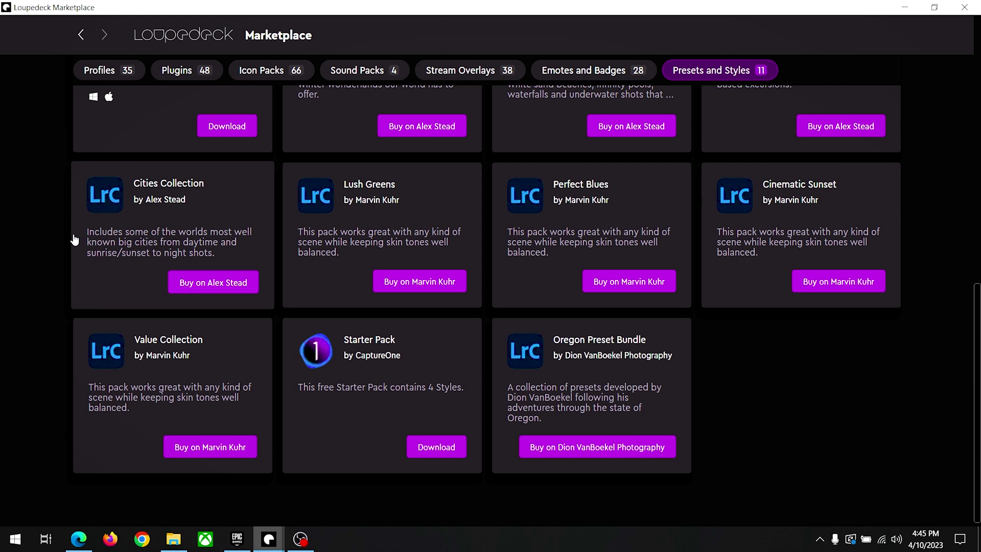
scroll(73, 240, "up", 7)
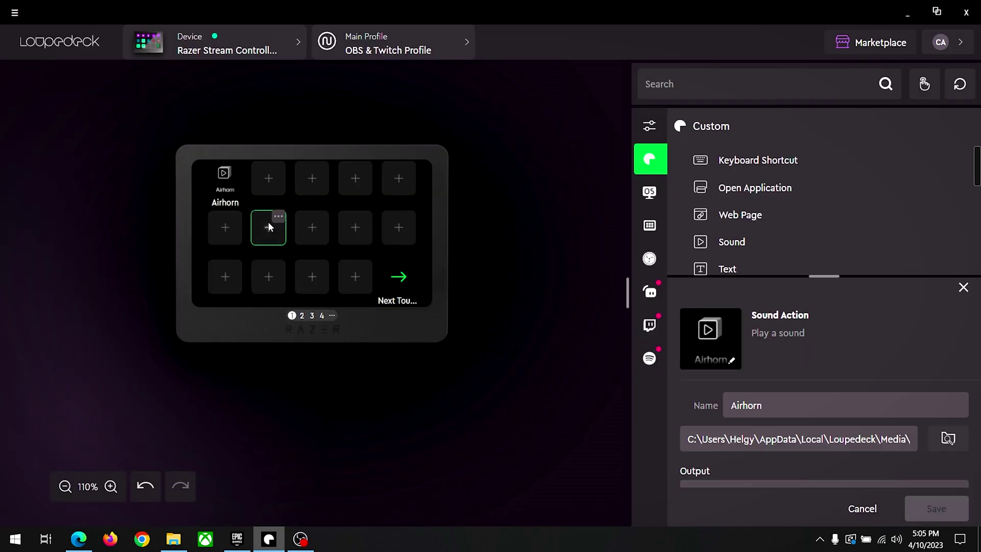
Set the Airhorn sound's output to Speakers (Realtek(R) Audio Codec with THX Spatial Audio).
scroll(721, 202, "down", 1)
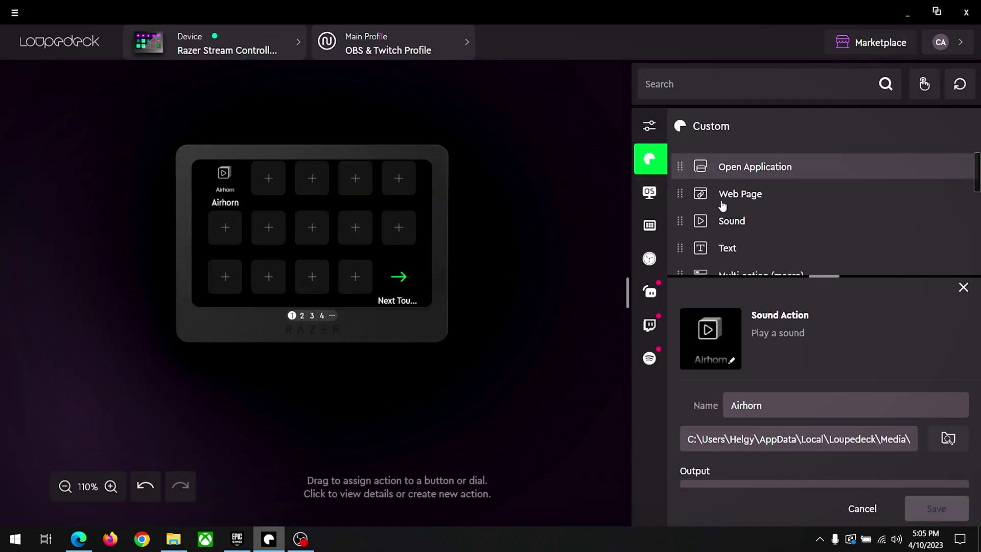
scroll(729, 254, "down", 2)
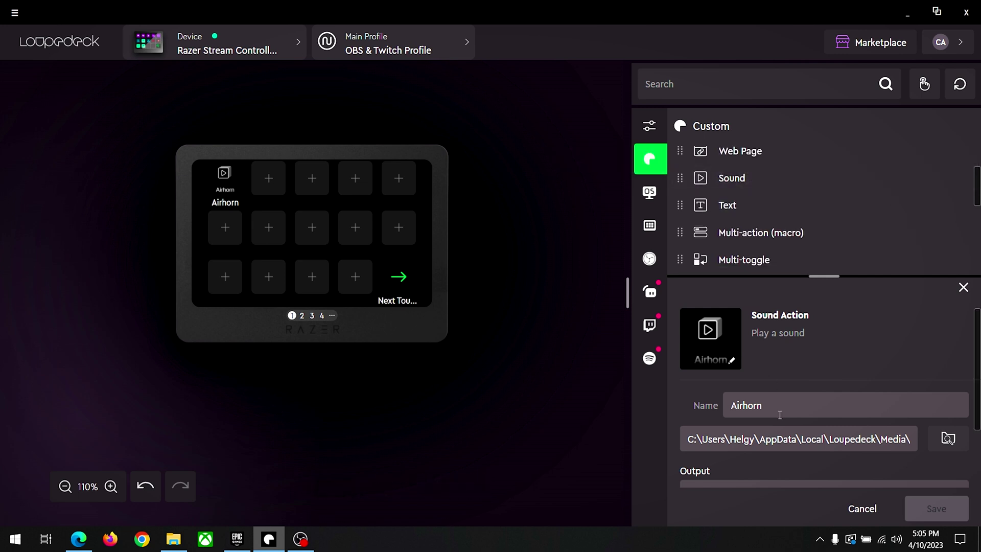
scroll(781, 407, "down", 4)
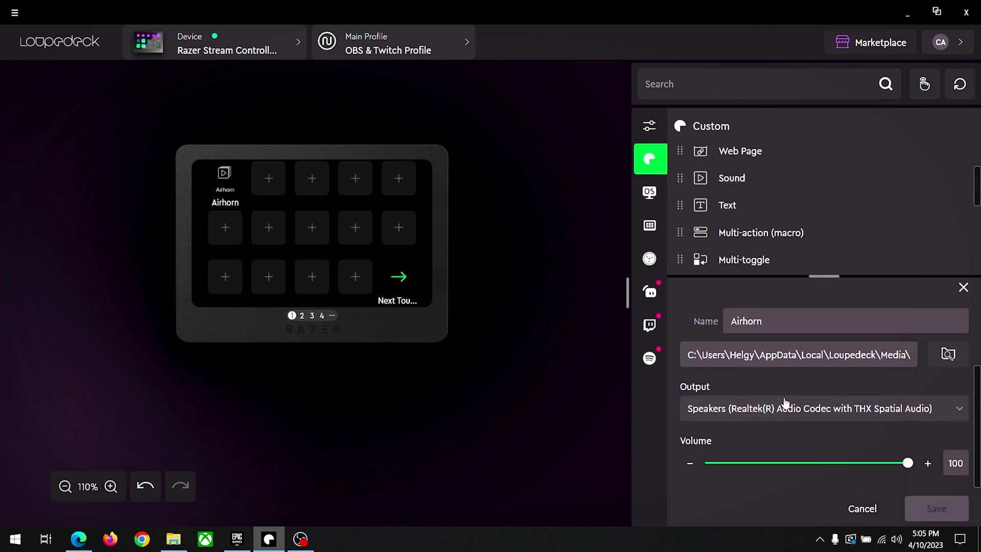
left_click(953, 410)
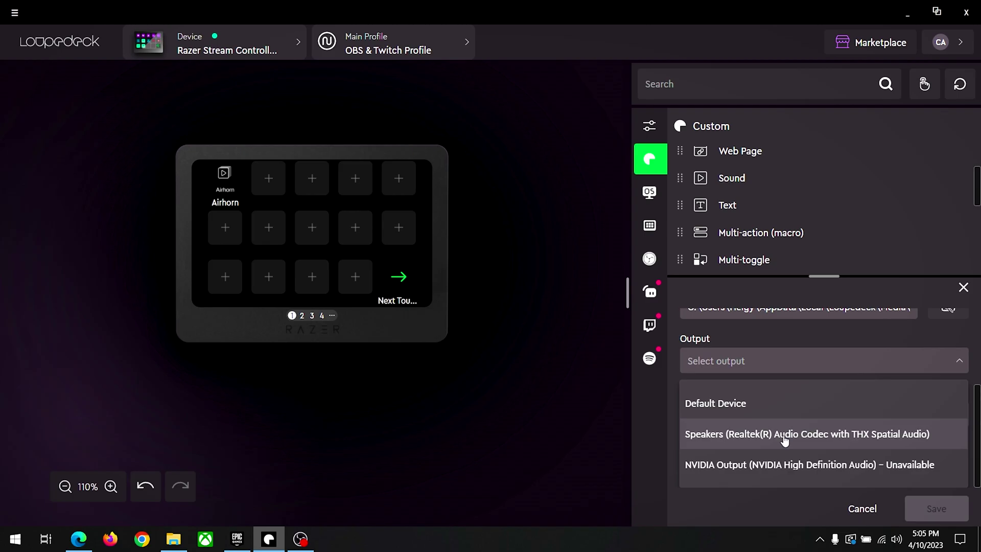
left_click(482, 300)
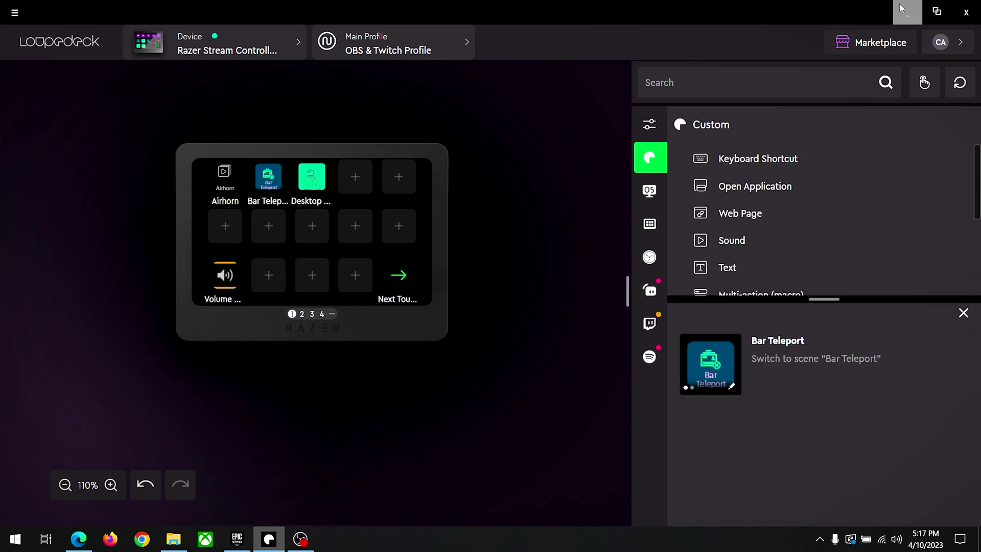
Drag the OBS Studio Testing scene onto the empty fourth top-row button beside Desktop.
left_click(648, 259)
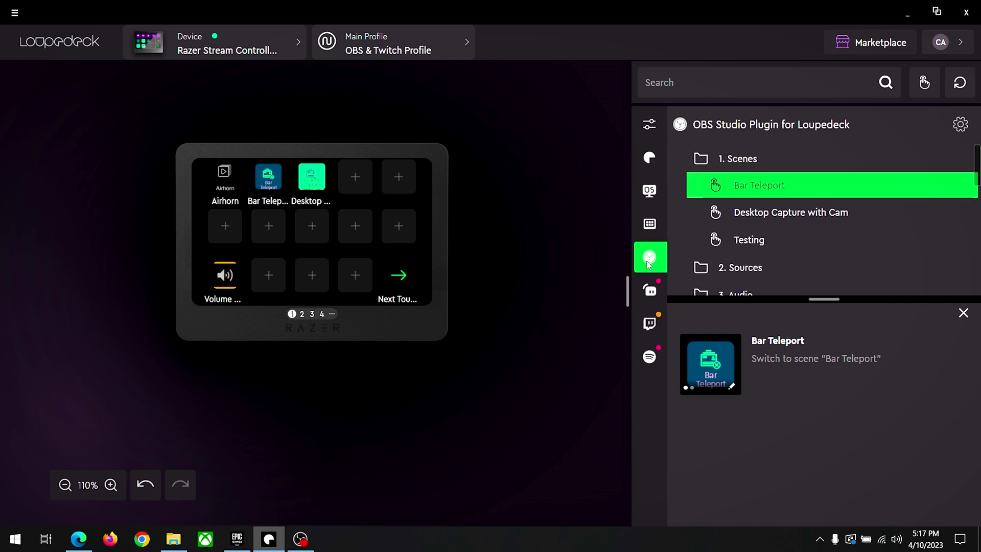
left_click(743, 159)
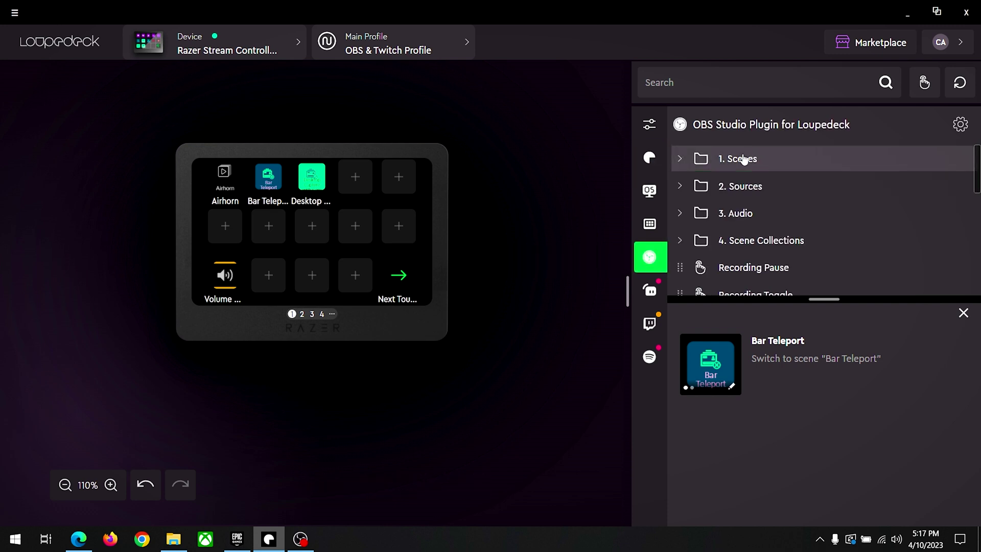
left_click(743, 159)
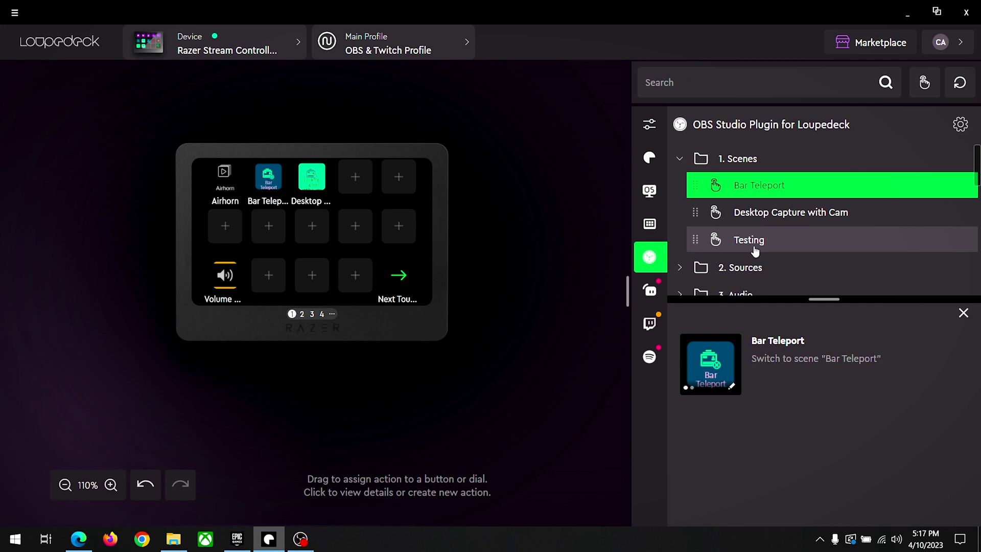
left_click_drag(755, 250, 357, 185)
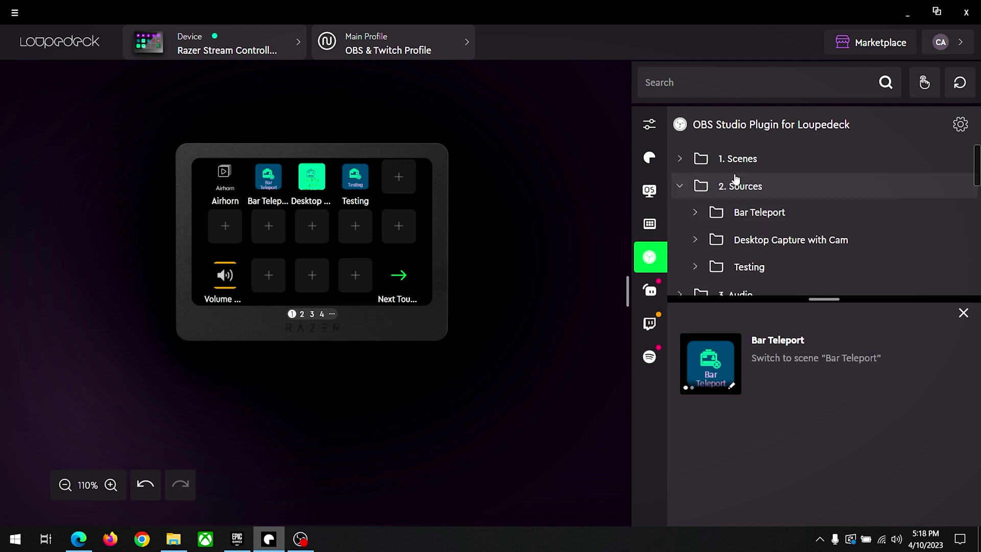
Assign the Testing scene's Video Capture Device source to a button on touch page 1.
left_click(752, 265)
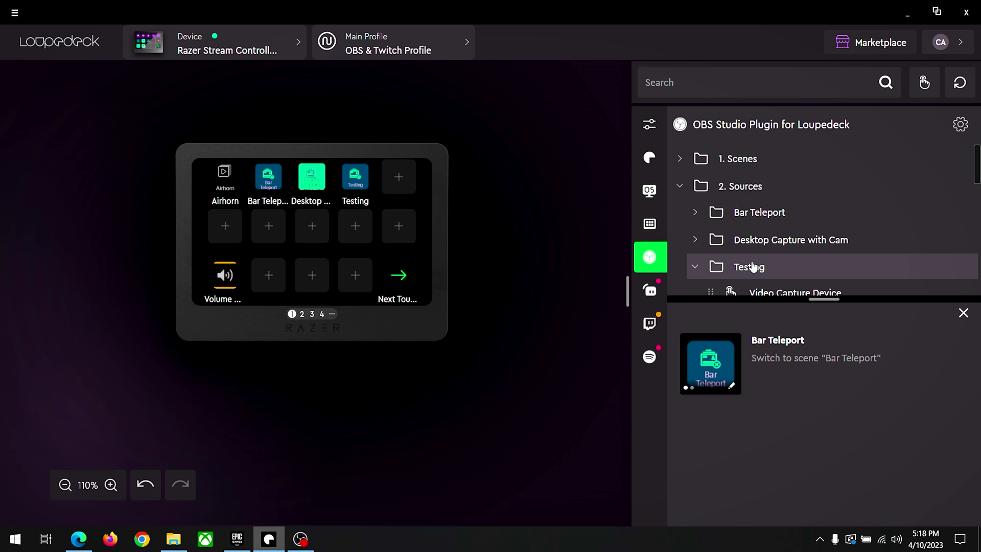
scroll(755, 265, "down", 2)
left_click_drag(764, 228, 354, 230)
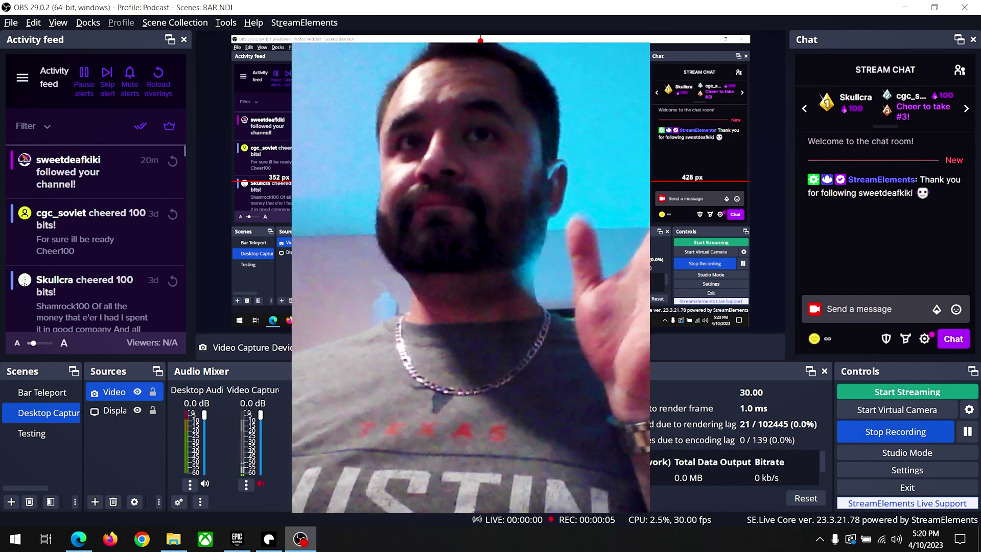
Hide the Video capture source in OBS Studio so the webcam disappears from the preview.
left_click(137, 391)
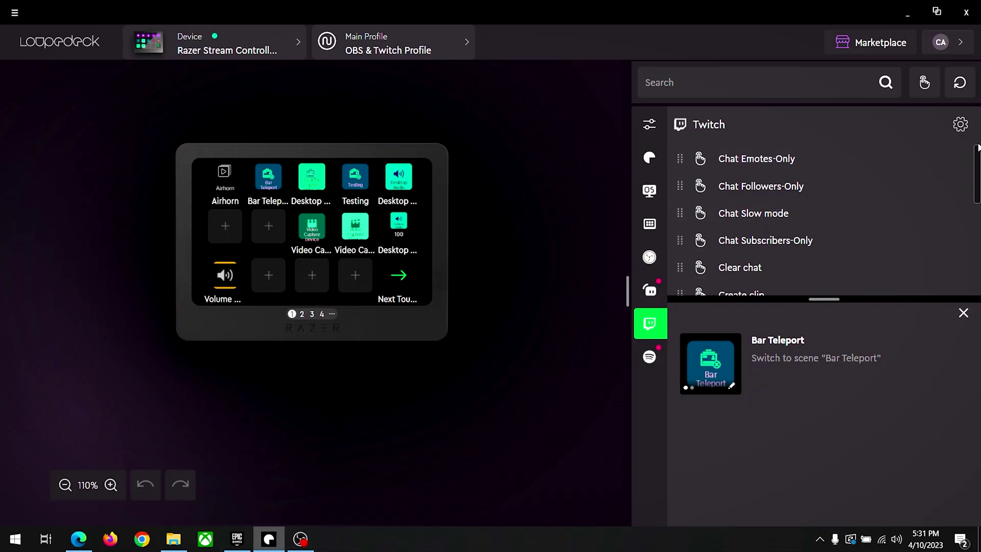
left_click_drag(976, 185, 967, 148)
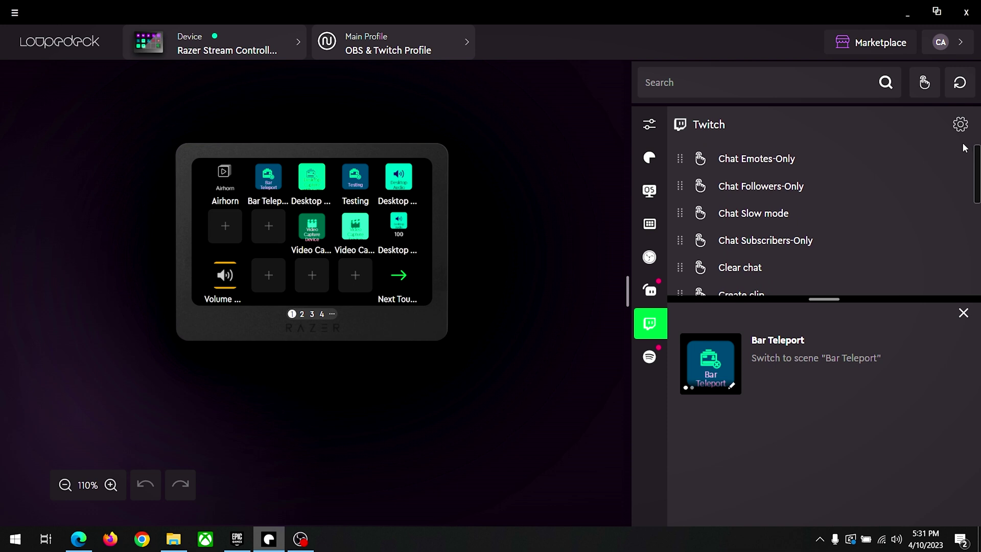